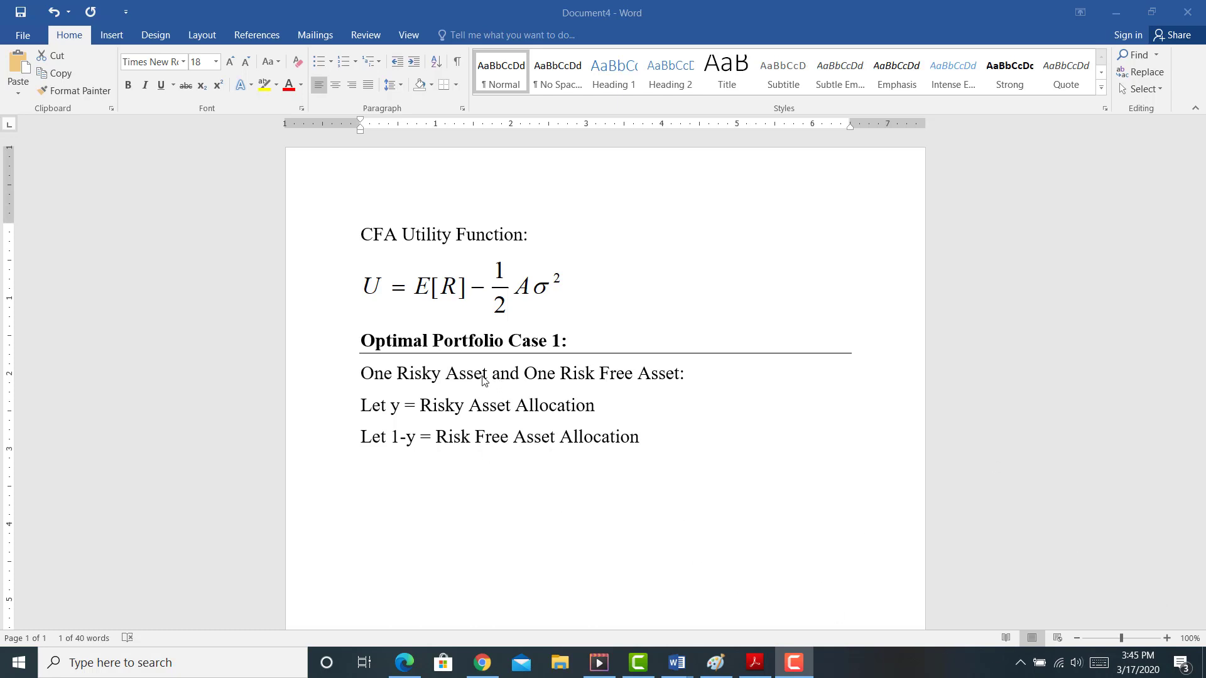
# - Emphasize the Risky Asset, One Risk Free Asset, y and 1-y allocation terms
pyautogui.click(489, 377)
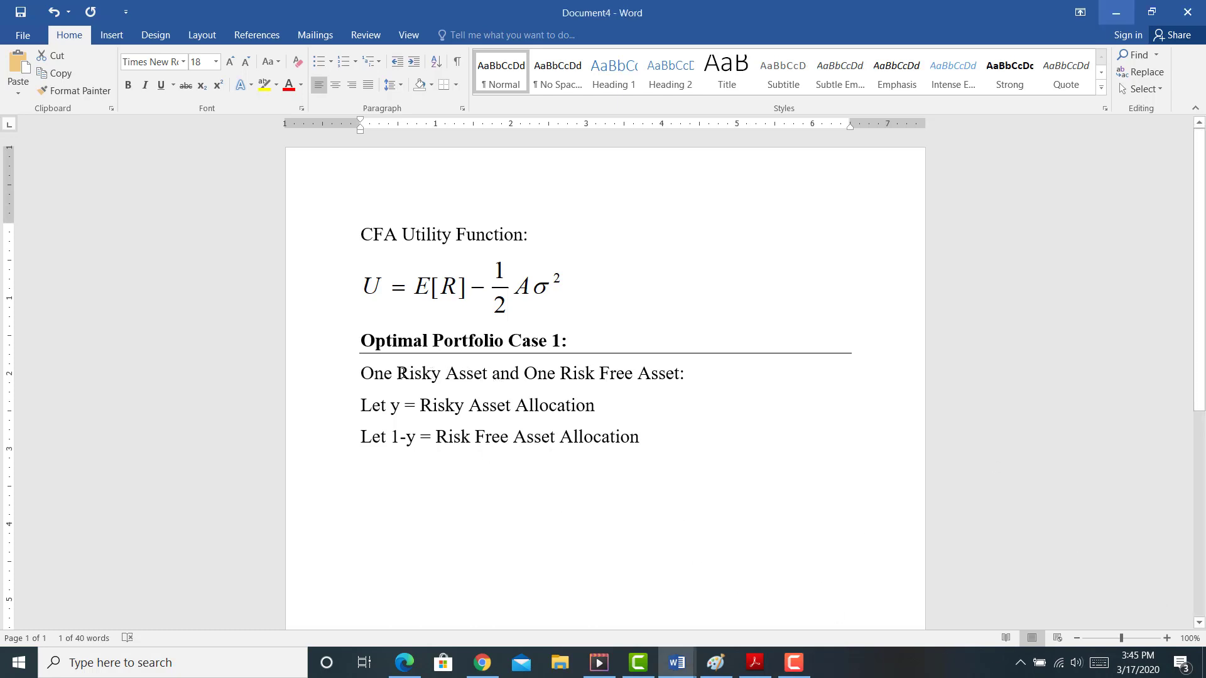
pyautogui.moveTo(400, 373); pyautogui.dragTo(489, 376)
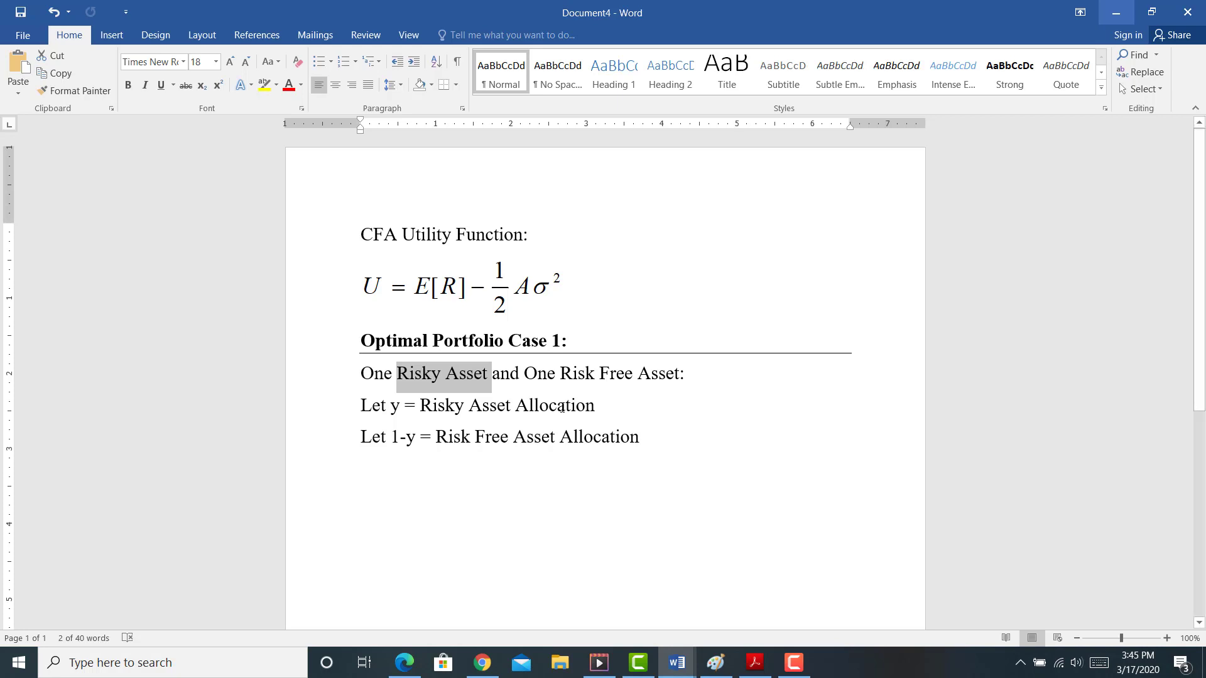
pyautogui.moveTo(527, 374); pyautogui.dragTo(665, 377)
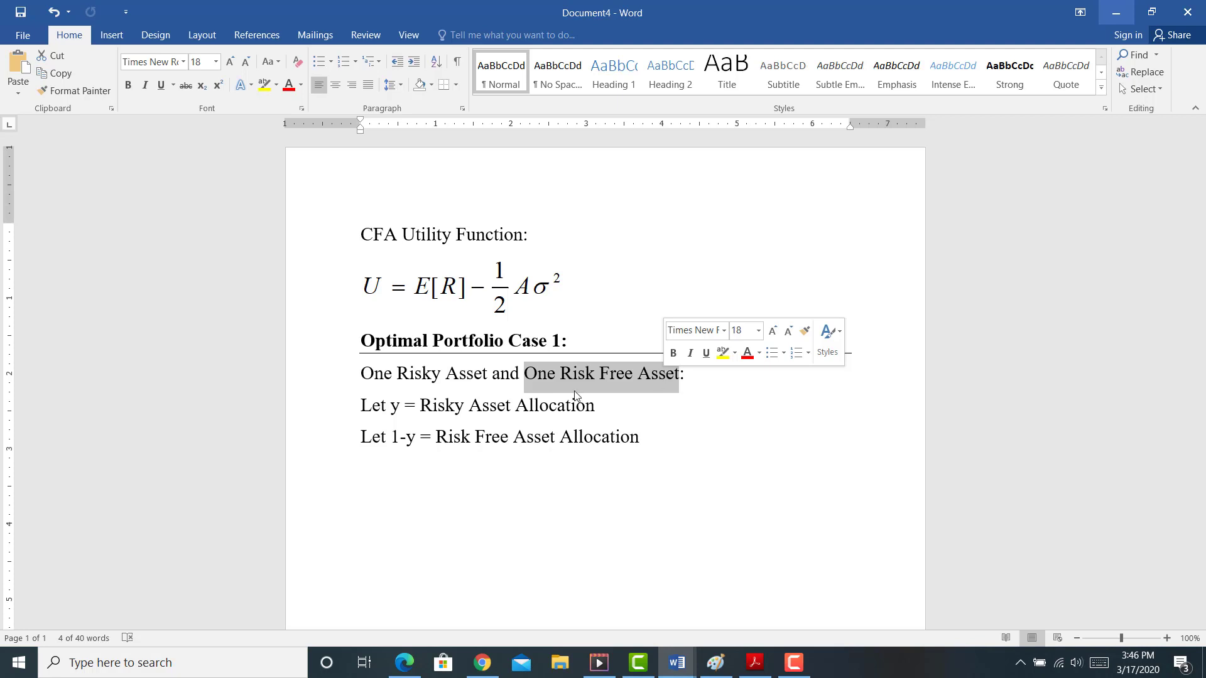
pyautogui.click(437, 405)
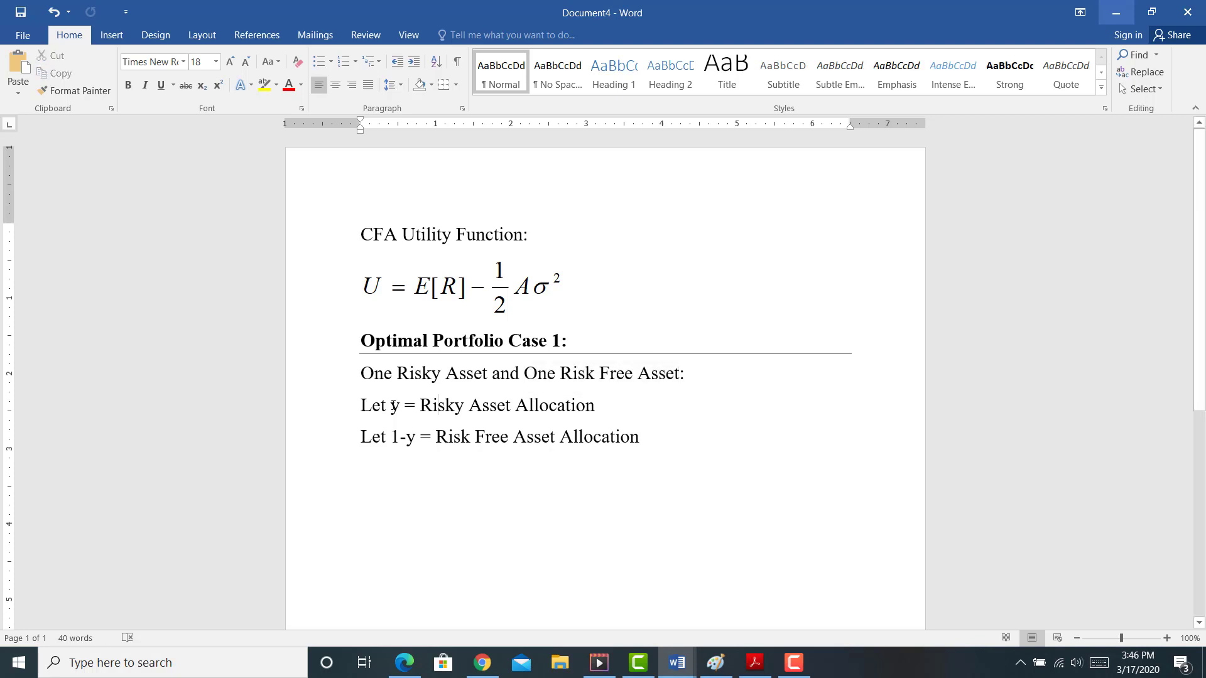
pyautogui.moveTo(390, 405); pyautogui.dragTo(400, 406)
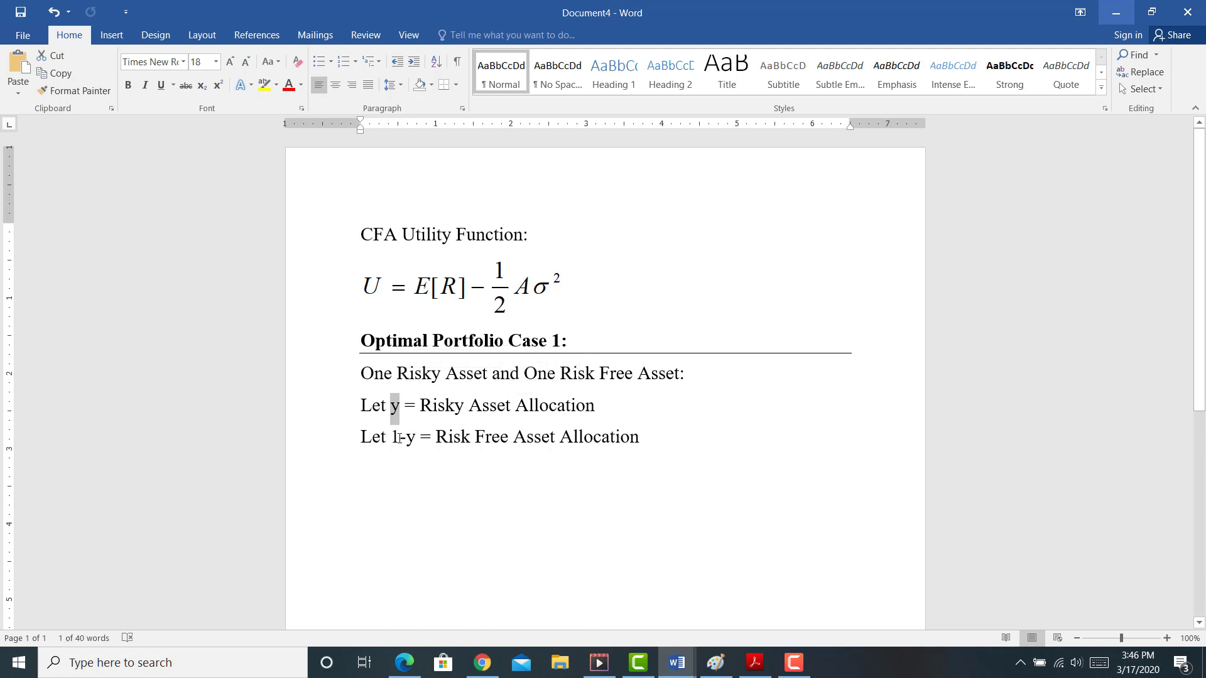
pyautogui.moveTo(394, 437); pyautogui.dragTo(420, 438)
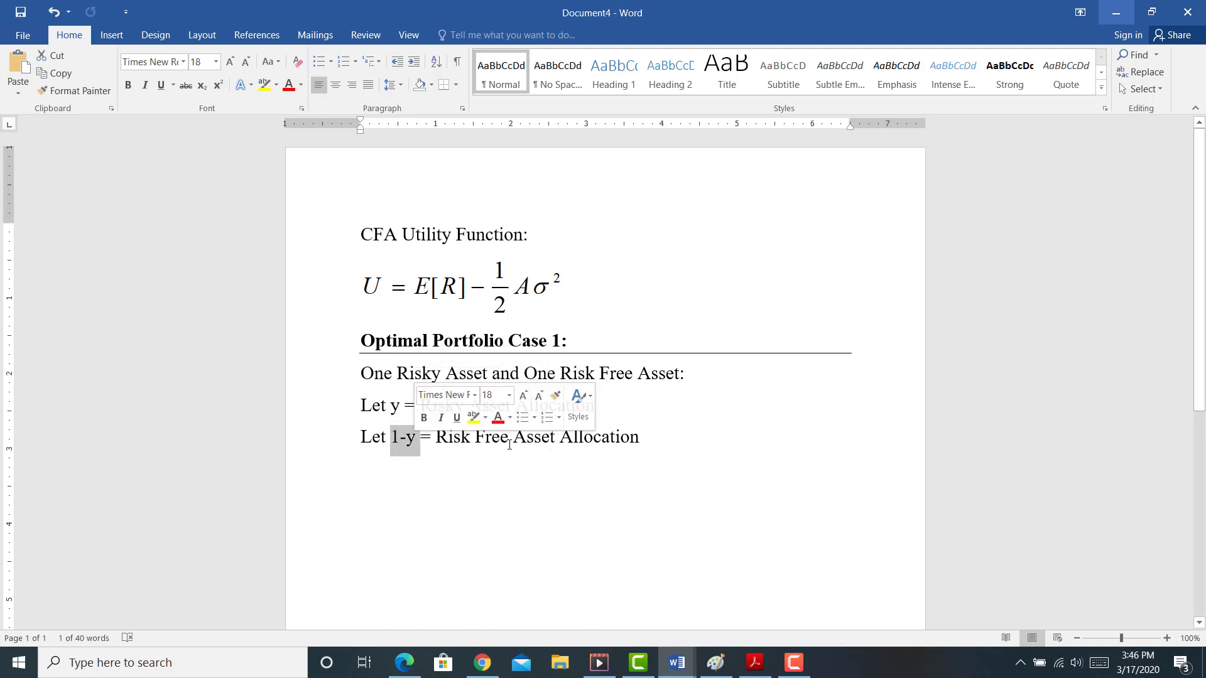
# - Paste the E[Rp] and σ² formula lines below the allocation definitions, emphasizing E[Rp] and y
pyautogui.click(710, 469)
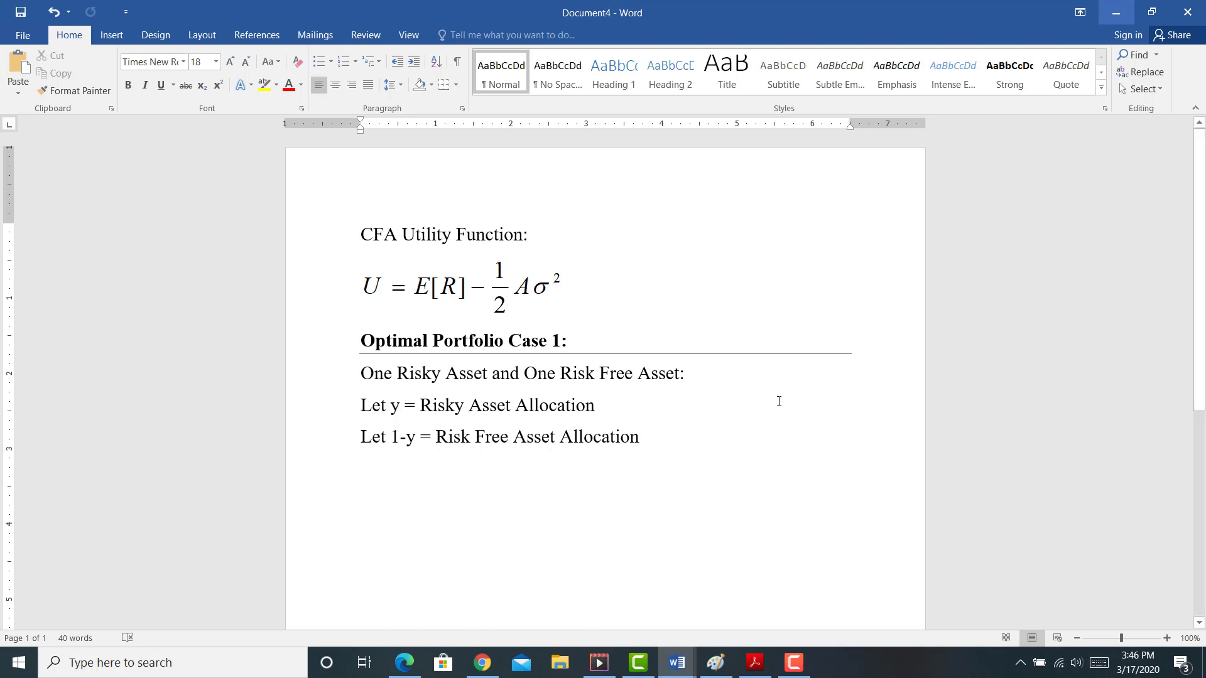
pyautogui.write('E[Rp] = yE[RA] + (1-y)E[RF] … RF + y(E[RA]-RF) σ2=y2σ2(RA)+(1-y)2σ2(RF) + 2Cov(RA,RF)y(1-y)')
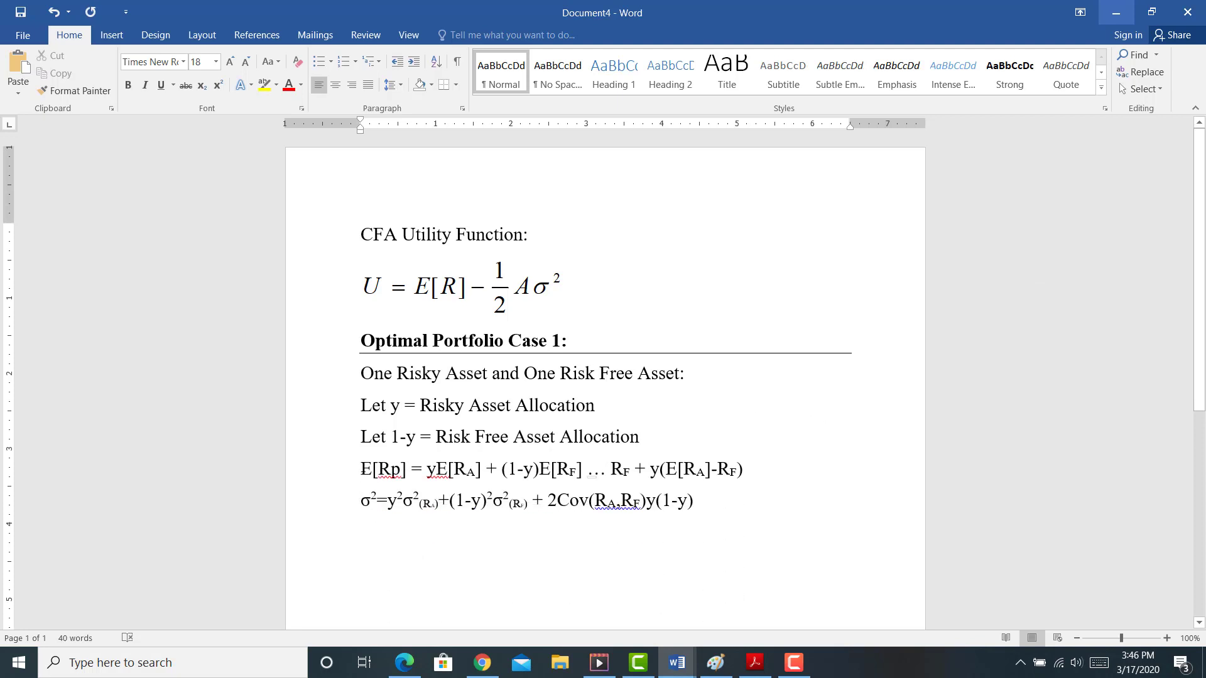
pyautogui.moveTo(361, 470); pyautogui.dragTo(405, 479)
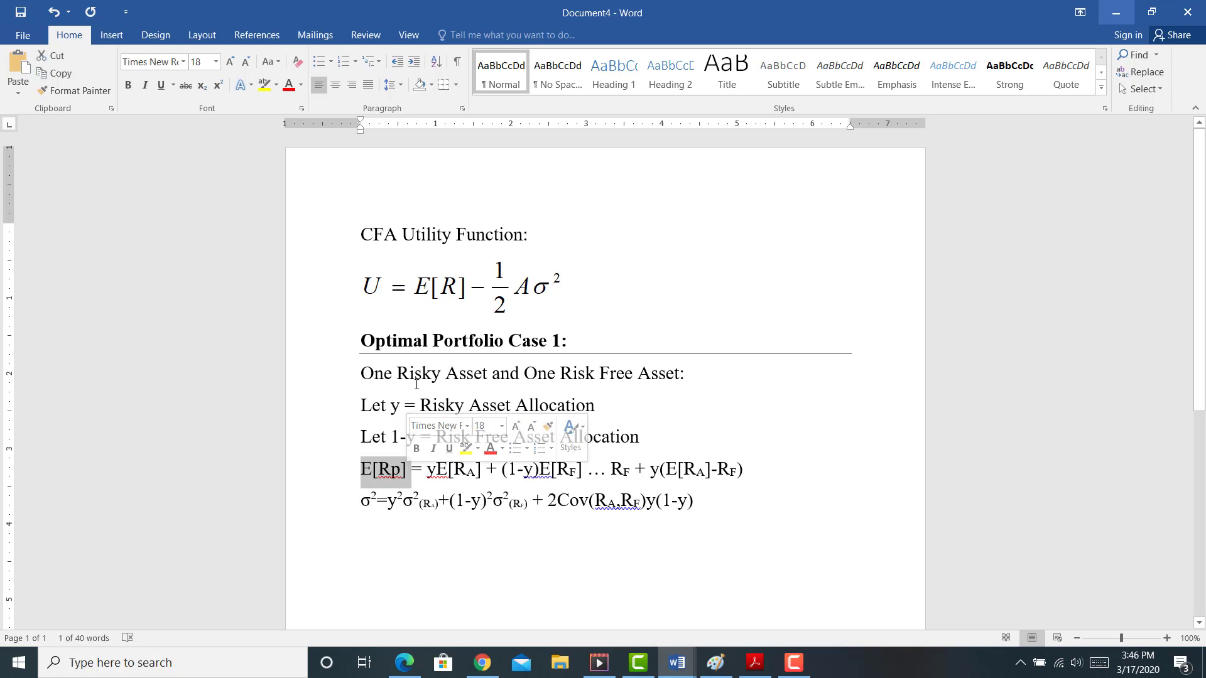
pyautogui.click(436, 471)
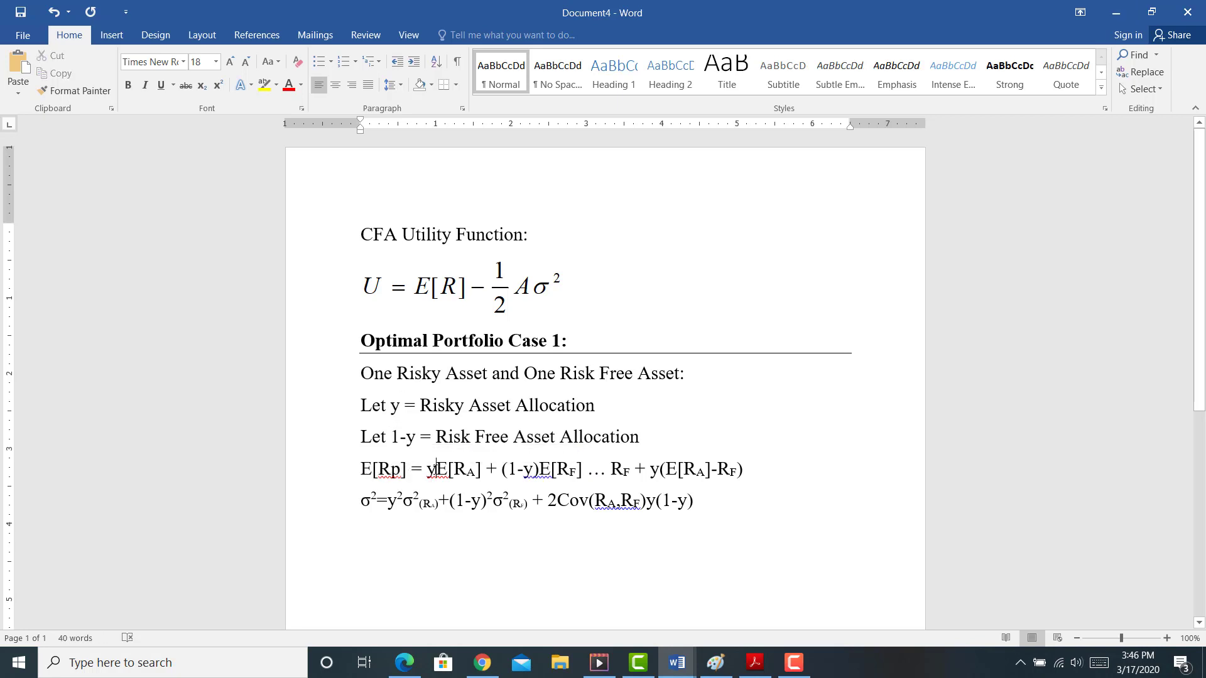
pyautogui.moveTo(436, 471); pyautogui.dragTo(583, 473)
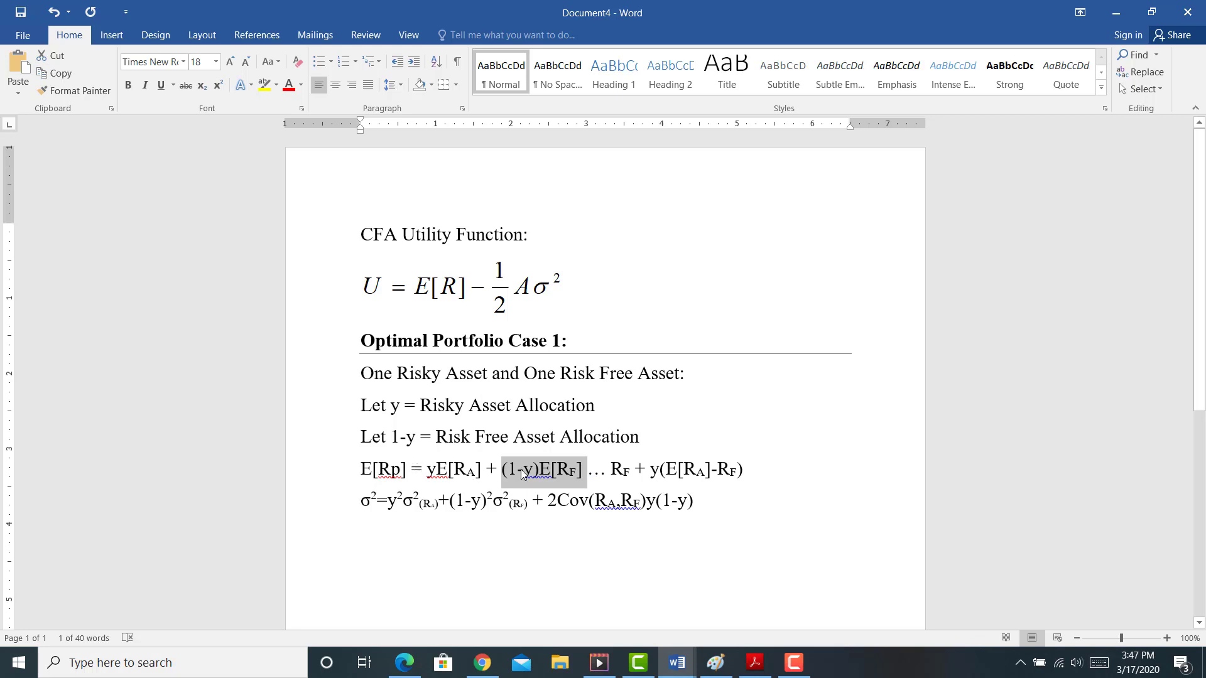
# - Highlight RF + y(E[RA]-RF) at the end of the expected return line in yellow
pyautogui.moveTo(611, 469); pyautogui.dragTo(736, 471)
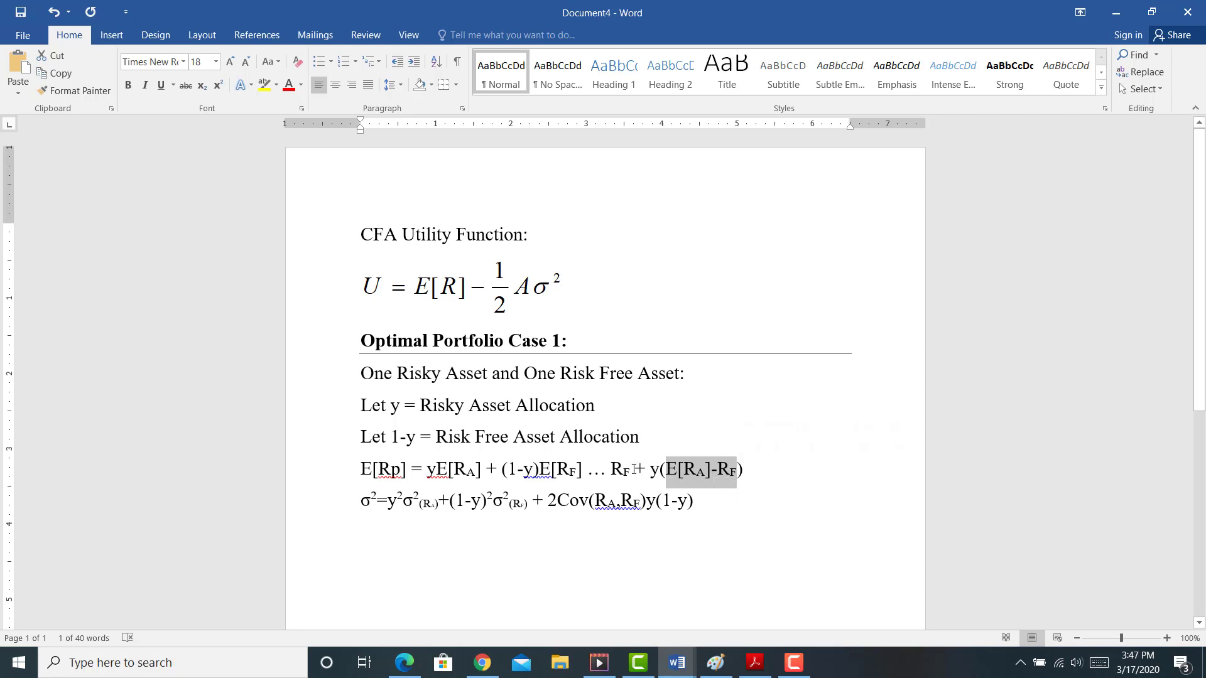
pyautogui.moveTo(610, 470); pyautogui.dragTo(745, 472)
pyautogui.click(265, 85)
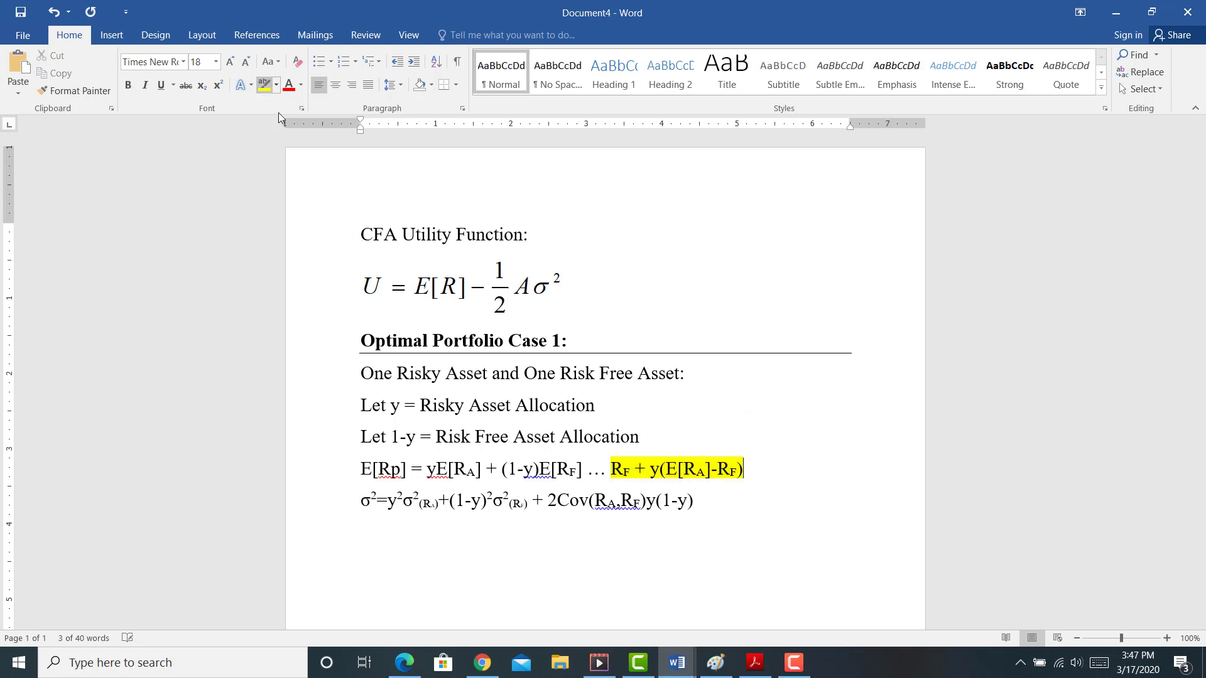
pyautogui.click(513, 539)
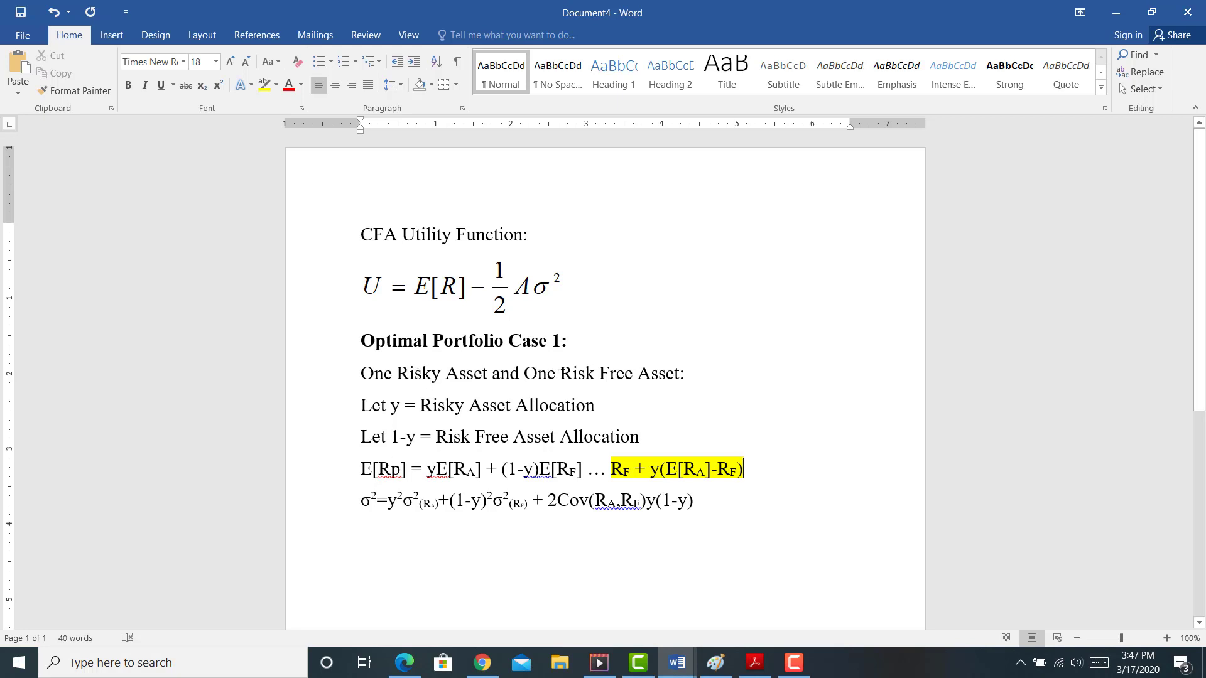
# - Point out Risk Free Asset, the y² factor and the variance terms of the σ² line
pyautogui.moveTo(600, 373); pyautogui.dragTo(679, 375)
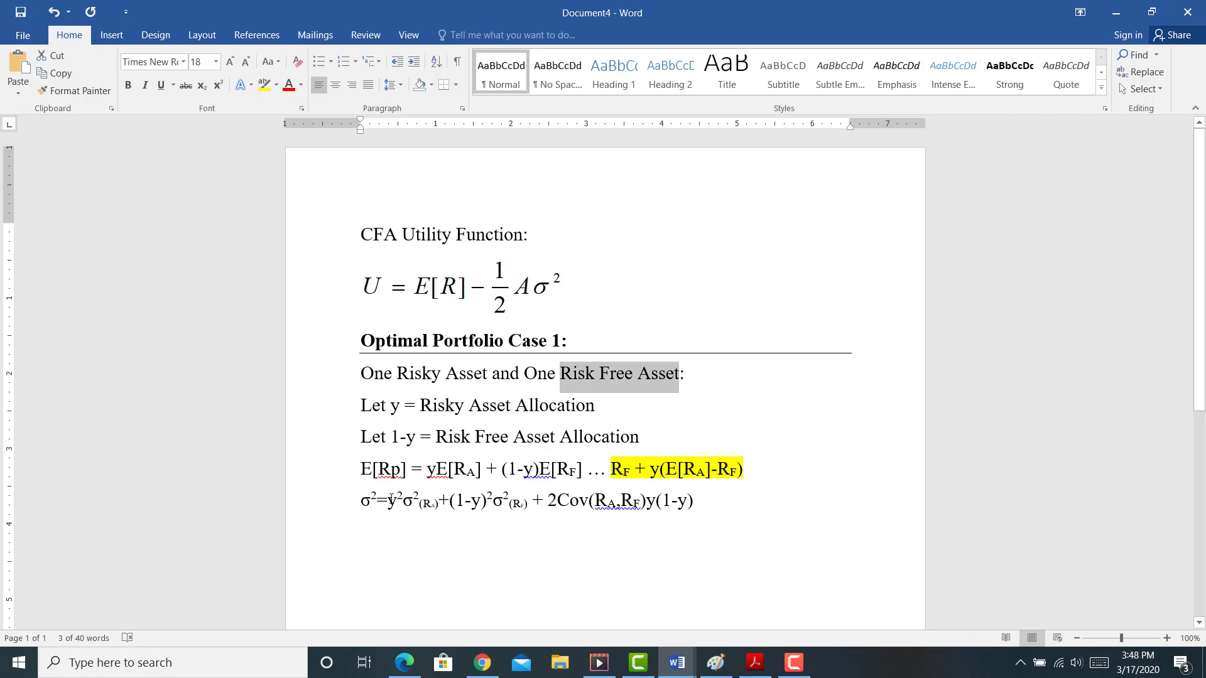
pyautogui.moveTo(388, 500); pyautogui.dragTo(403, 501)
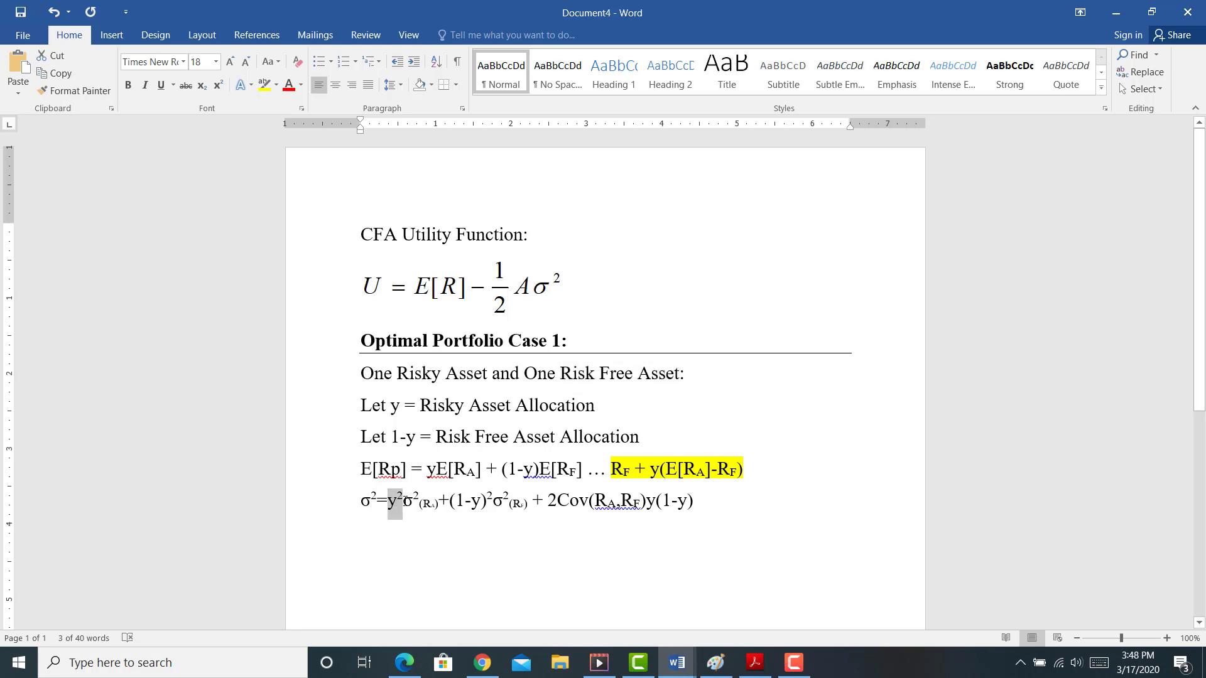
pyautogui.moveTo(403, 500); pyautogui.dragTo(648, 501)
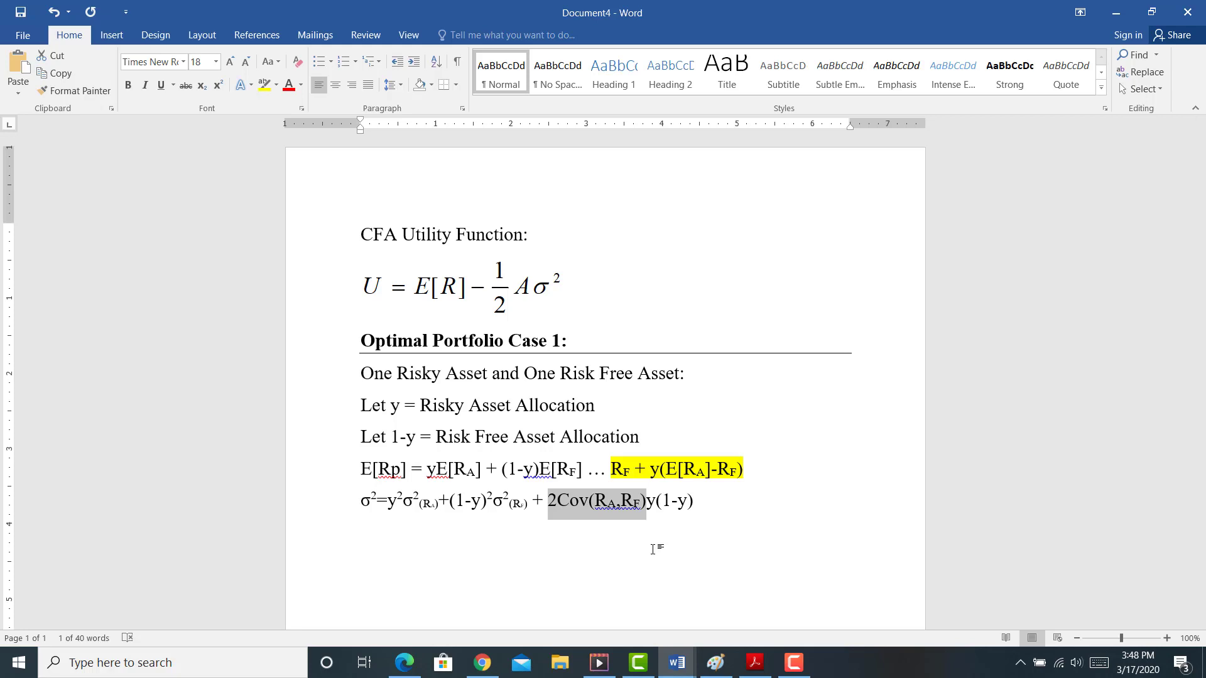
pyautogui.click(709, 509)
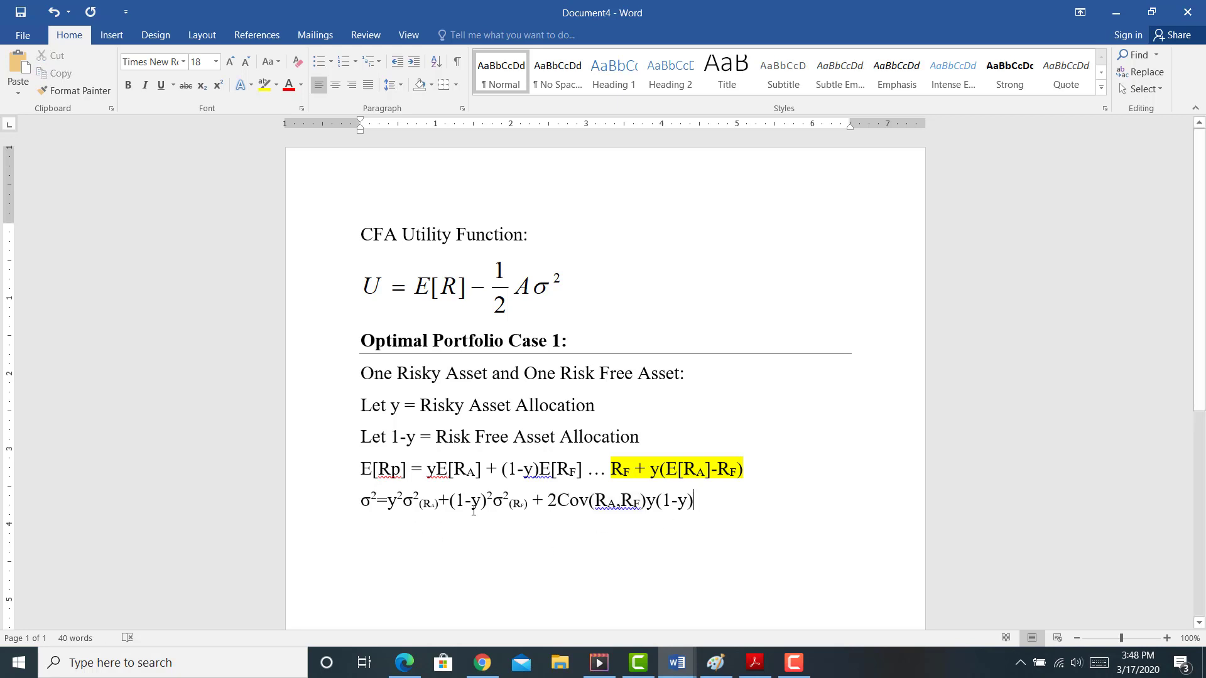
# - Point out the risk-free variance and covariance terms, leaving the caret at the σ² line's end
pyautogui.moveTo(497, 503); pyautogui.dragTo(532, 507)
pyautogui.click(496, 506)
pyautogui.click(722, 502)
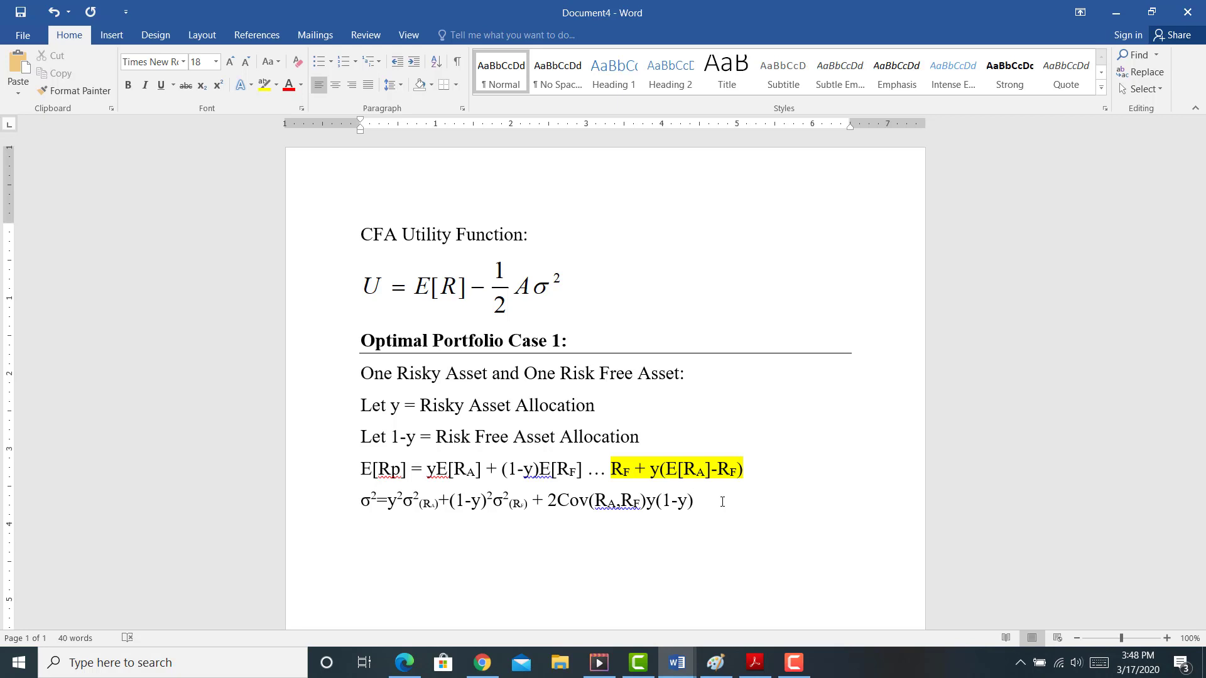
pyautogui.moveTo(556, 500); pyautogui.dragTo(647, 504)
pyautogui.click(709, 507)
# - Append ' = ... =' to the σ² line and copy the y²σ²(RA) term
pyautogui.write('=')
pyautogui.write(' ... =')
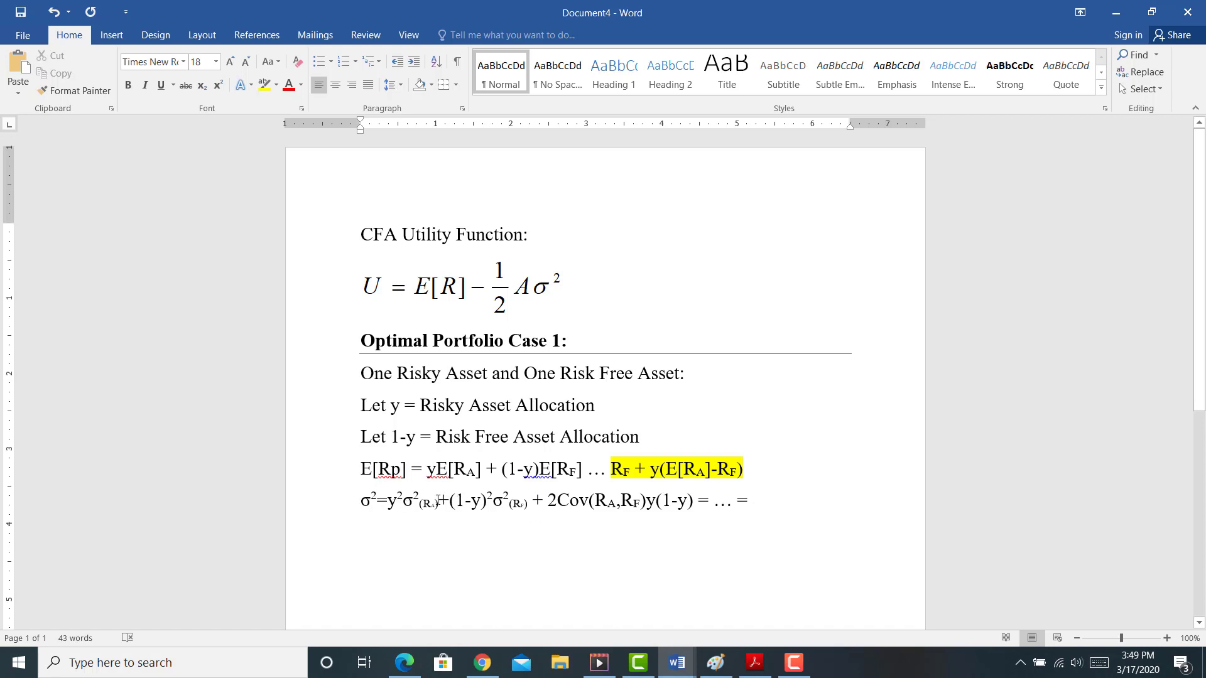
pyautogui.click(398, 510)
pyautogui.press('Left')
pyautogui.press('Left')
pyautogui.press('Left')
pyautogui.press('Left')
pyautogui.doubleClick(396, 504)
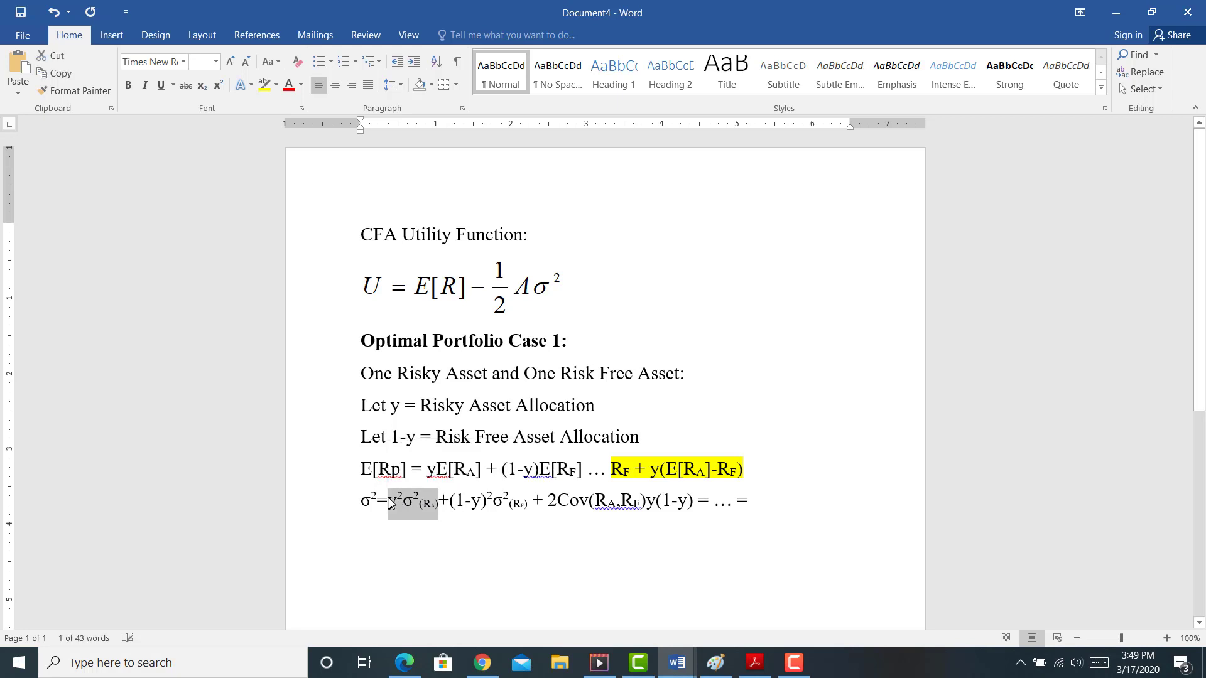
pyautogui.hotkey('ctrl', 'c')
# - Paste y²σ²(RA) after the final equals sign and highlight it yellow
pyautogui.click(772, 503)
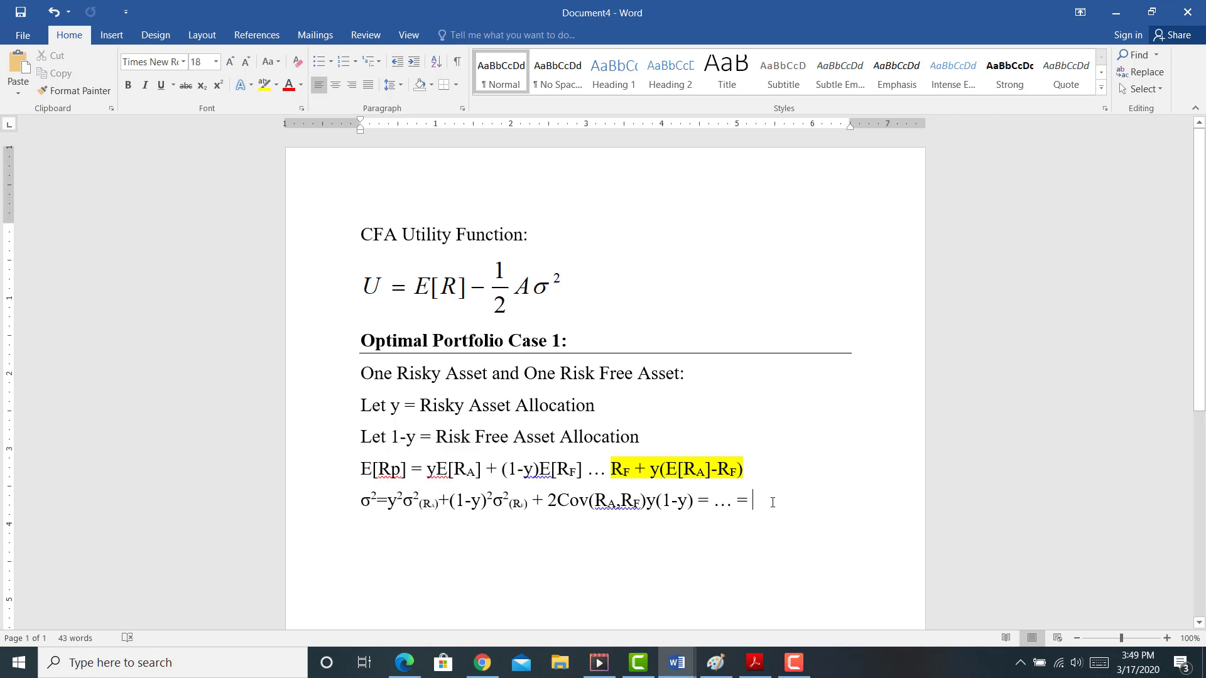
pyautogui.hotkey('ctrl', 'v')
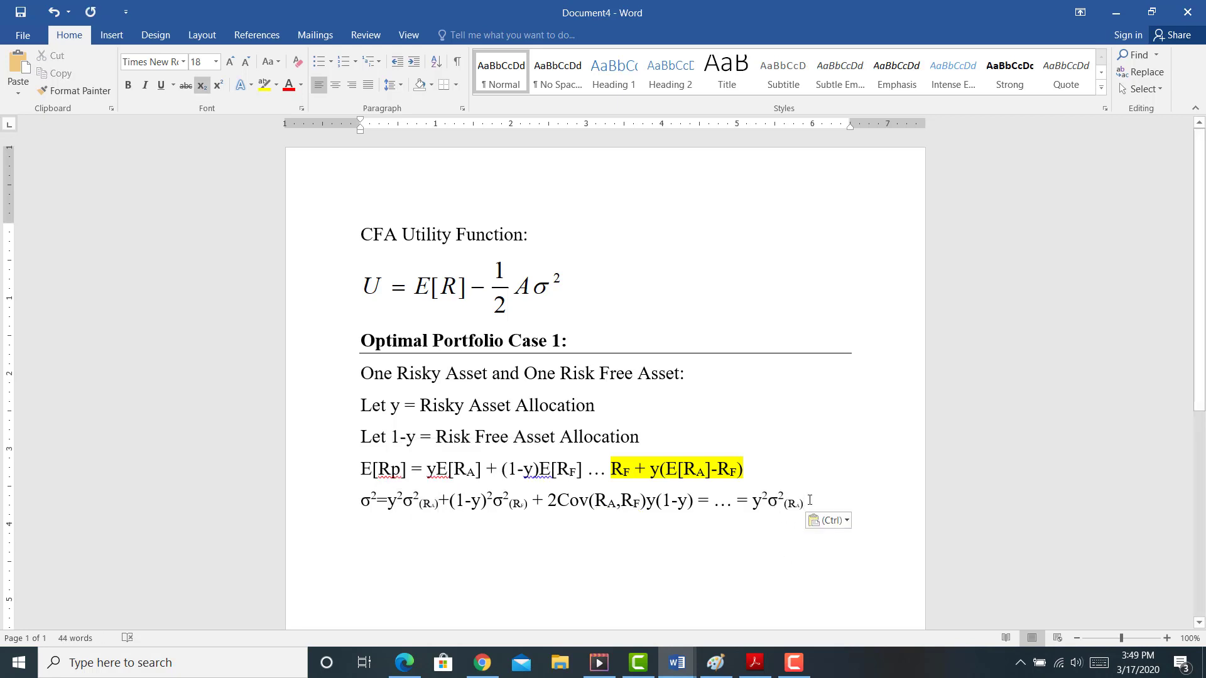
pyautogui.moveTo(806, 502); pyautogui.dragTo(754, 502)
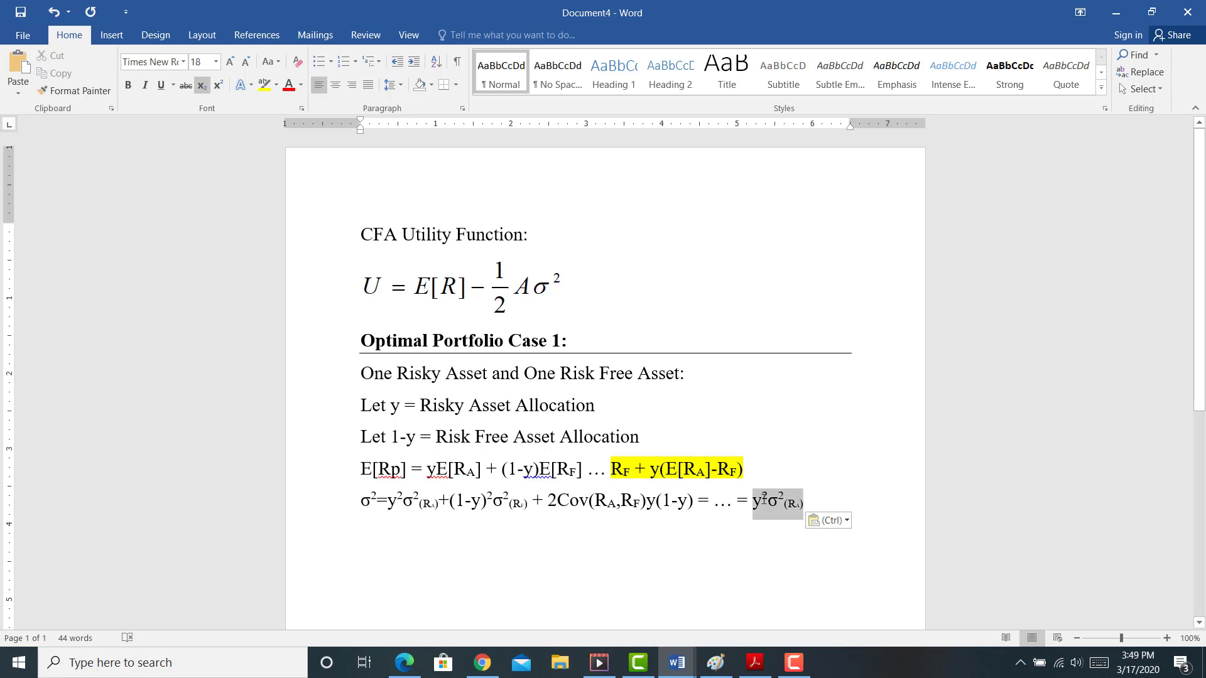
pyautogui.click(264, 84)
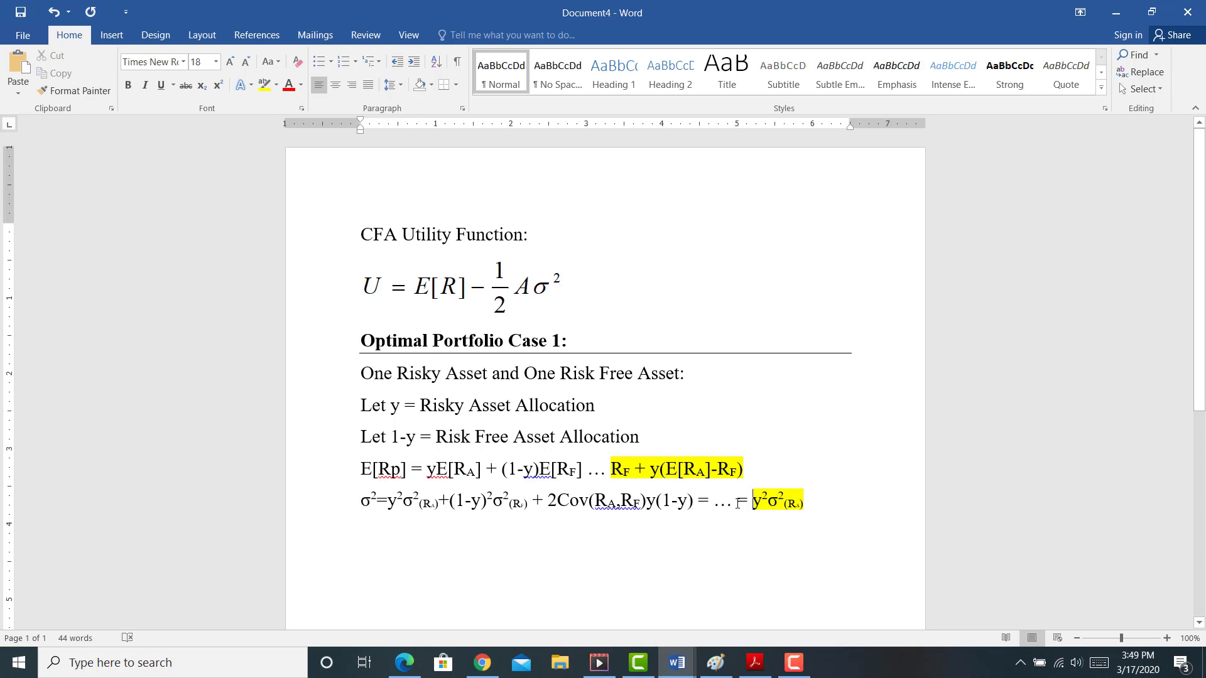
# - Add an unindented new line below the σ² equation with 16-point font size
pyautogui.click(813, 505)
pyautogui.click(481, 501)
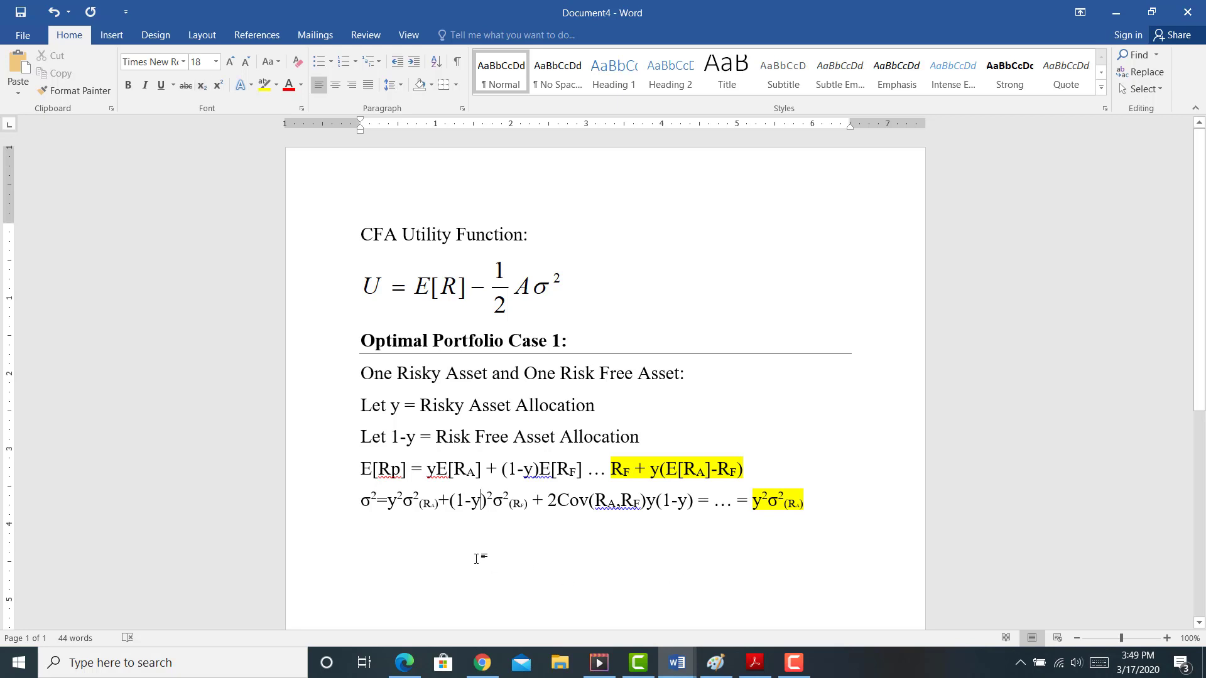
pyautogui.doubleClick(399, 552)
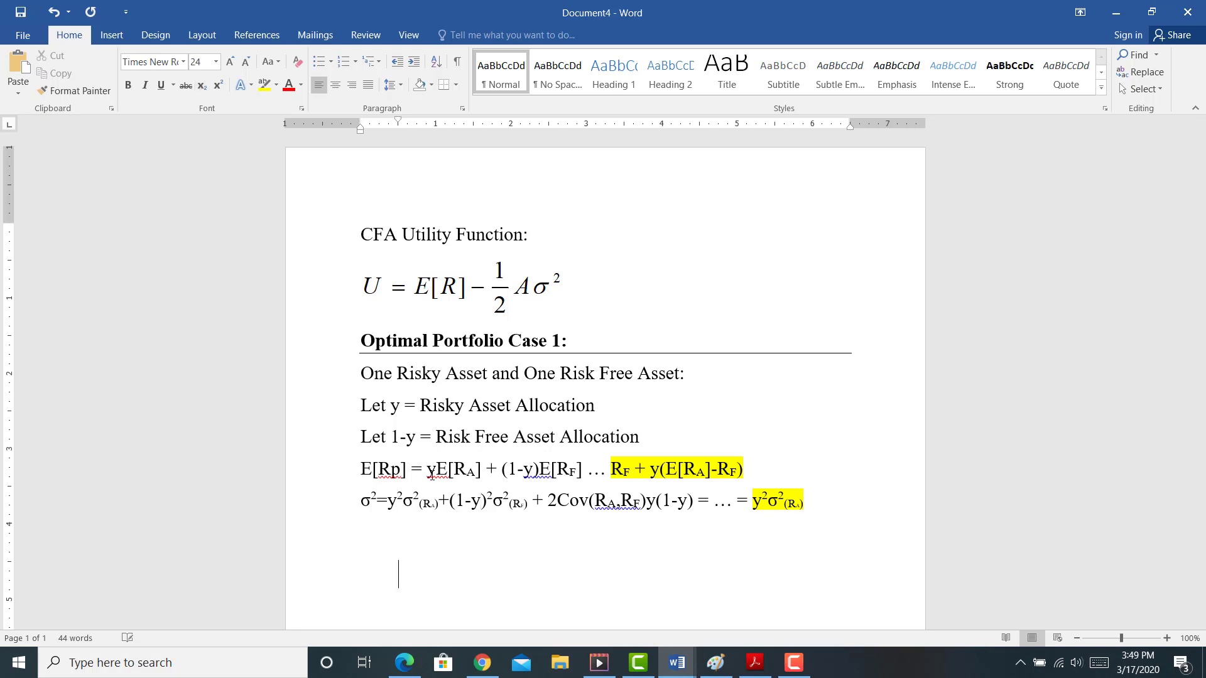
pyautogui.press('BackSpace')
pyautogui.click(215, 62)
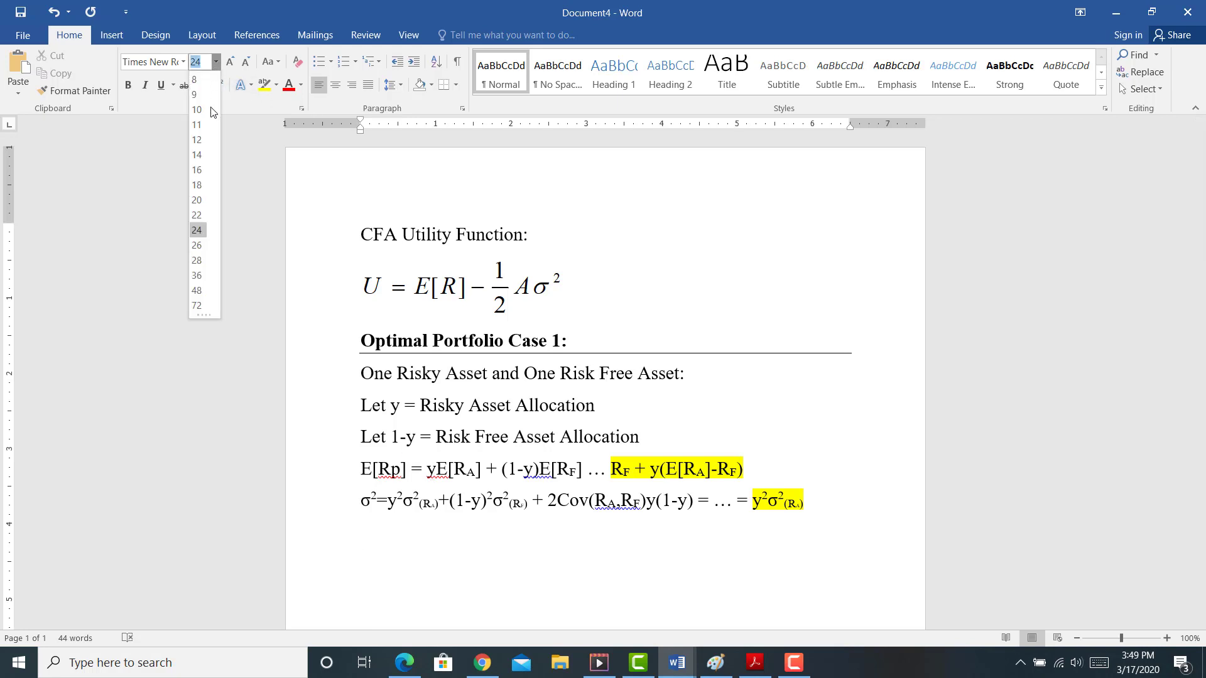
pyautogui.click(198, 170)
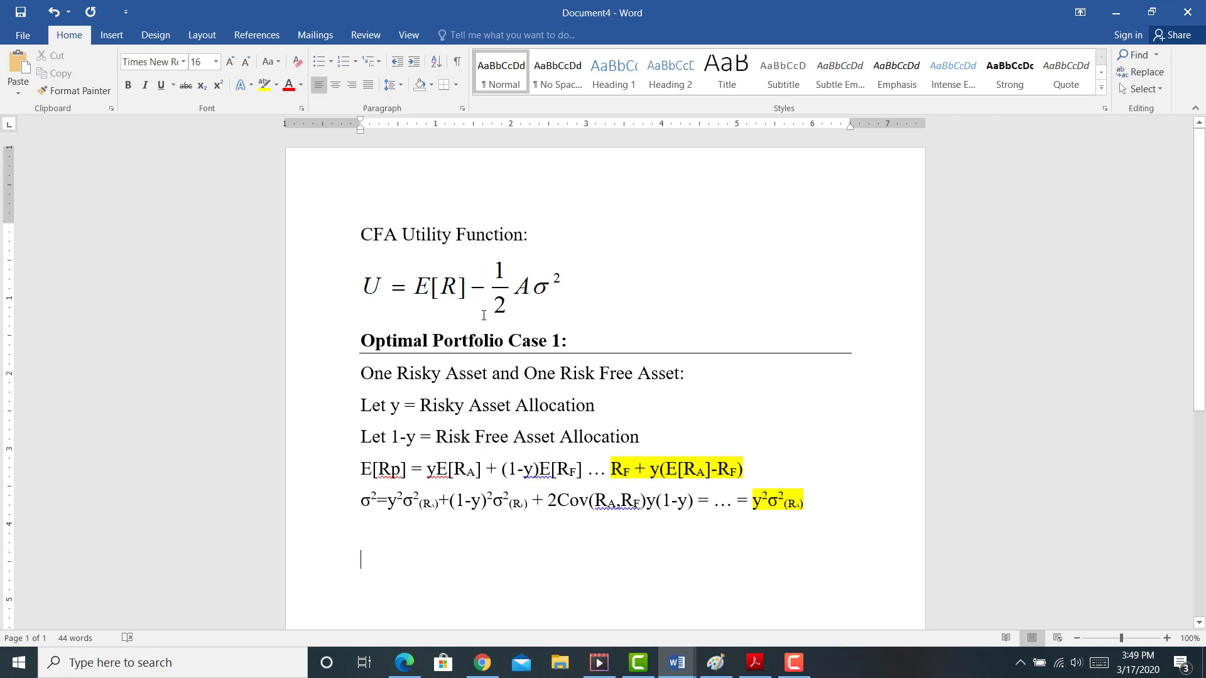
# - Type 'U =' and paste the highlighted RF + y(E[RA]-RF) after it
pyautogui.write('U =')
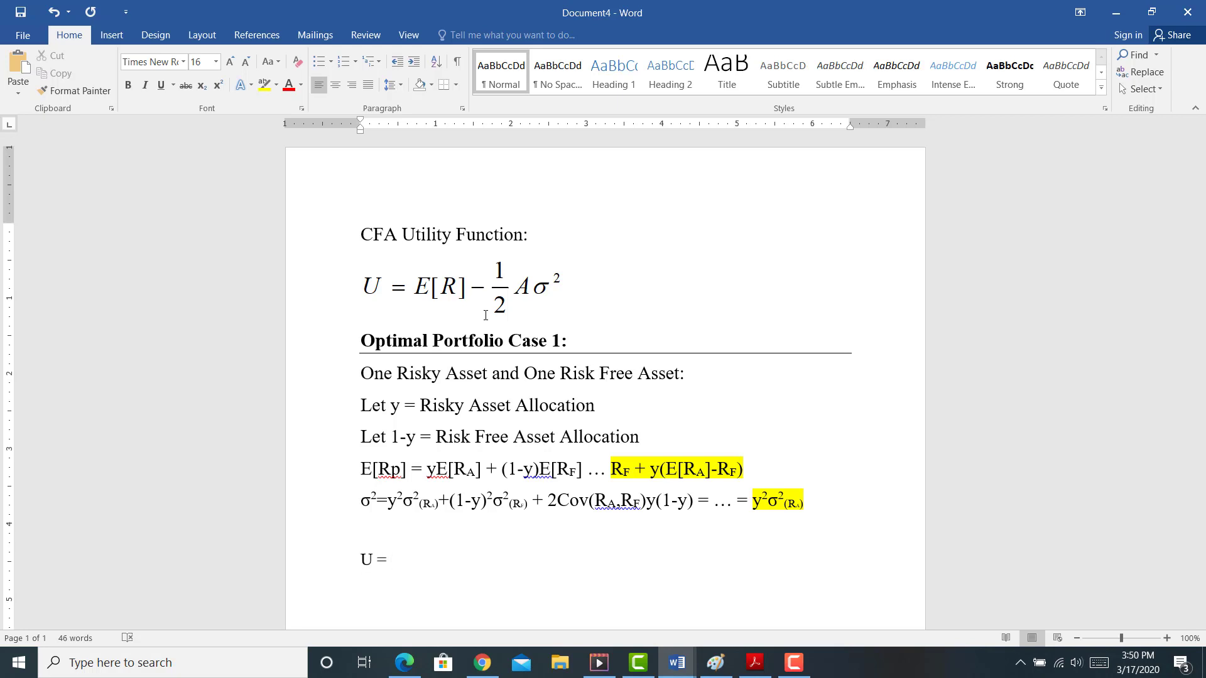
pyautogui.moveTo(749, 467); pyautogui.dragTo(615, 476)
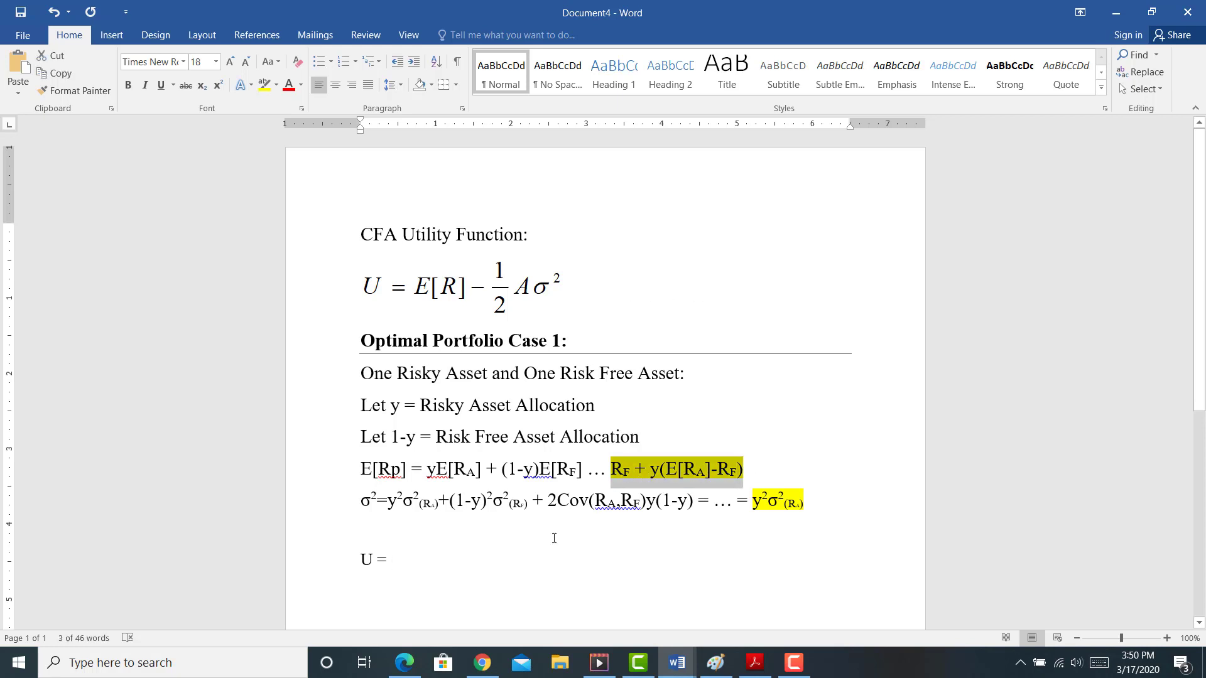
pyautogui.click(415, 555)
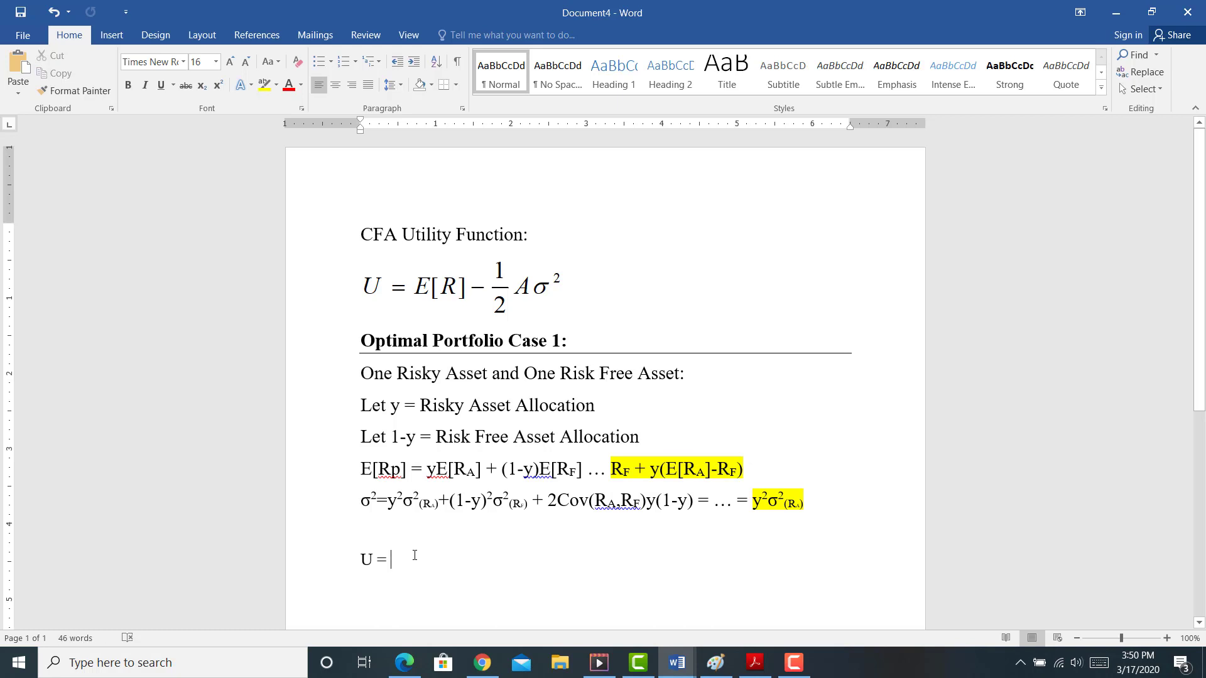
pyautogui.hotkey('ctrl', 'v')
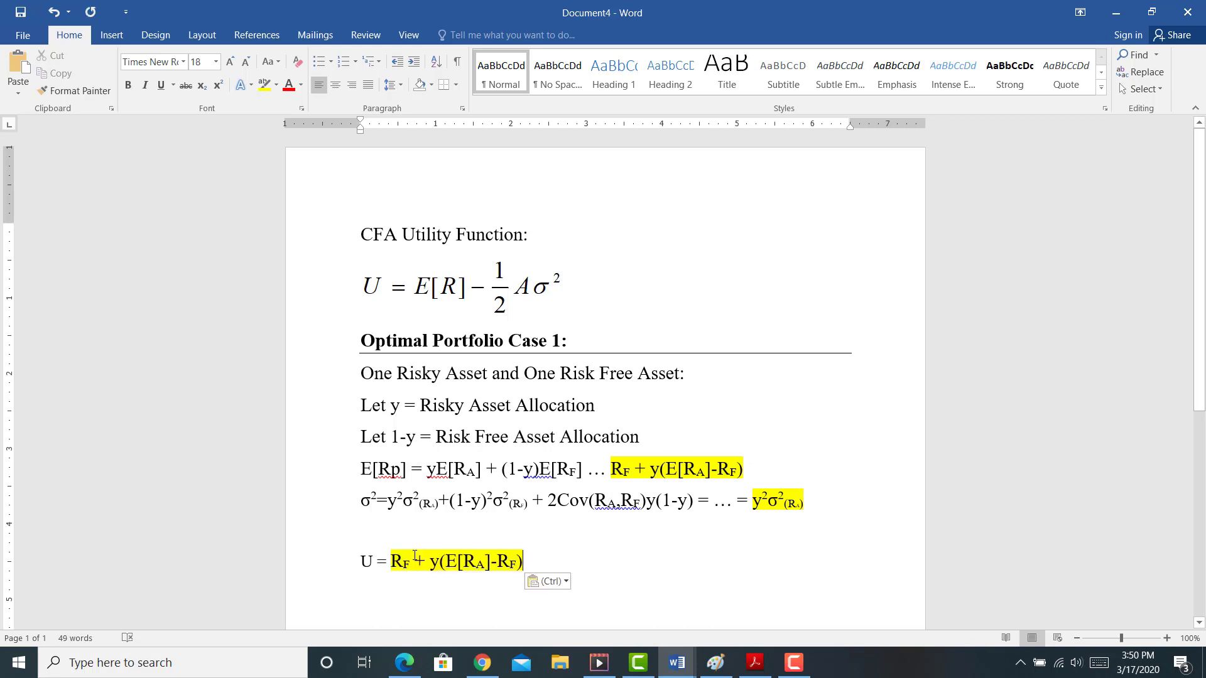
# - Append '- .5A' followed by the highlighted y²σ²(RA) term
pyautogui.write('- .5')
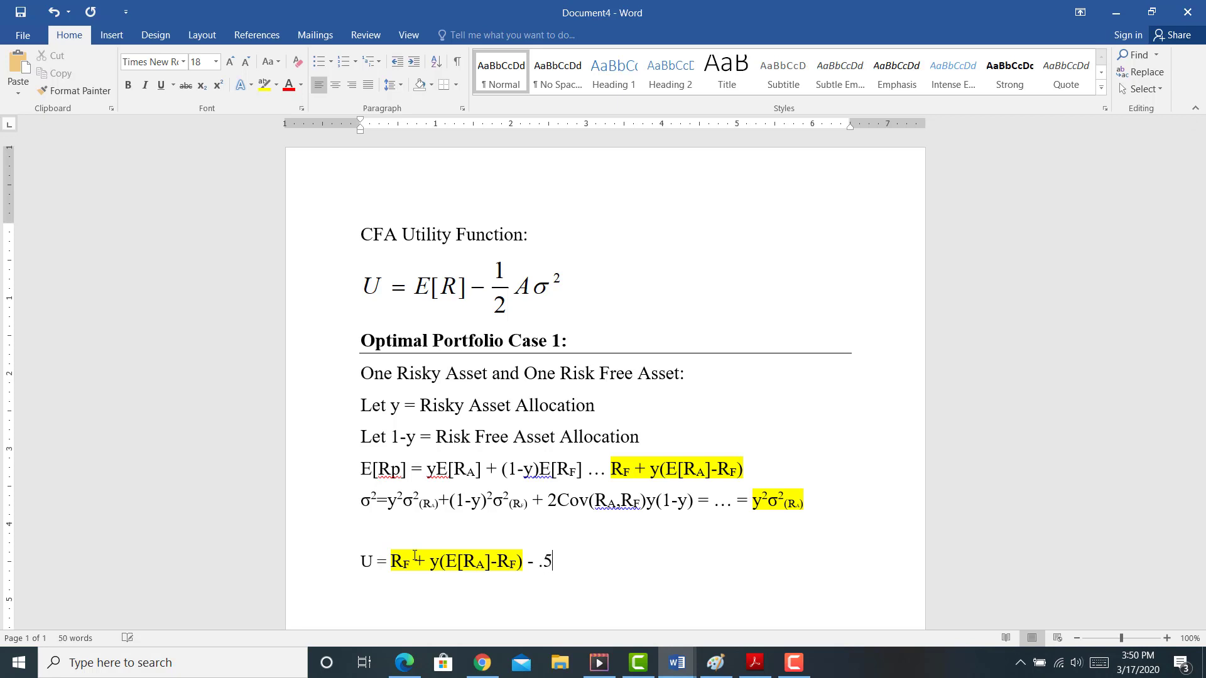
pyautogui.write('A')
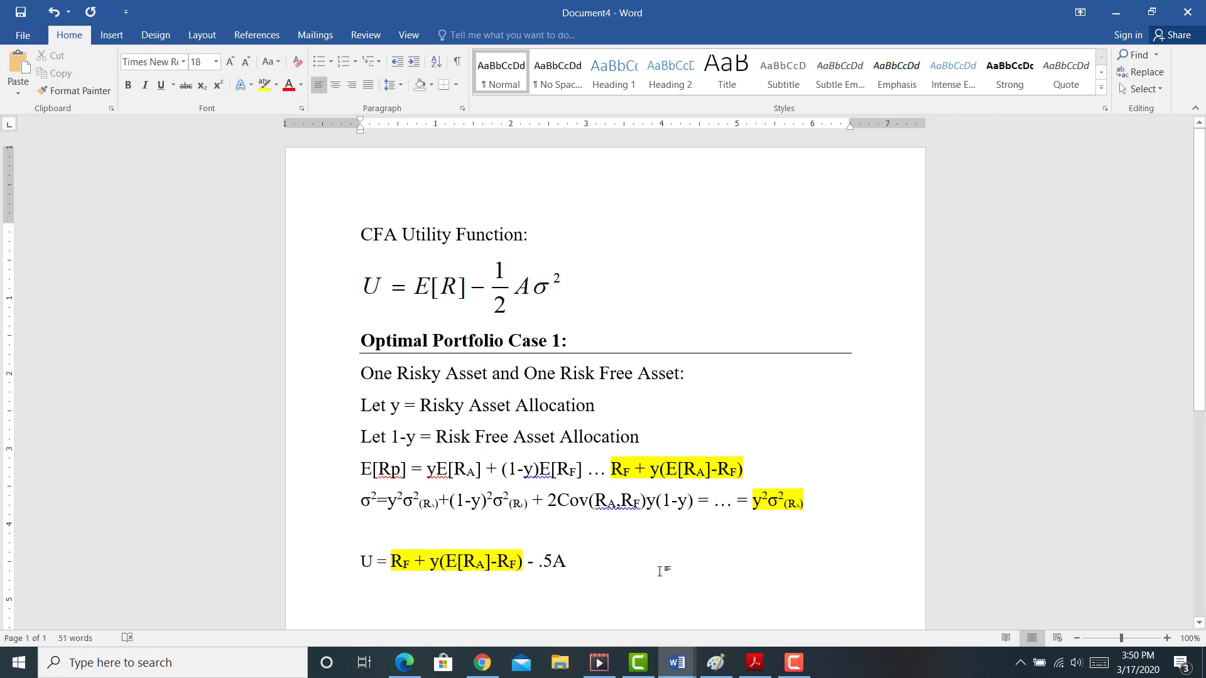
pyautogui.moveTo(806, 501); pyautogui.dragTo(764, 498)
pyautogui.hotkey('ctrl', 'c')
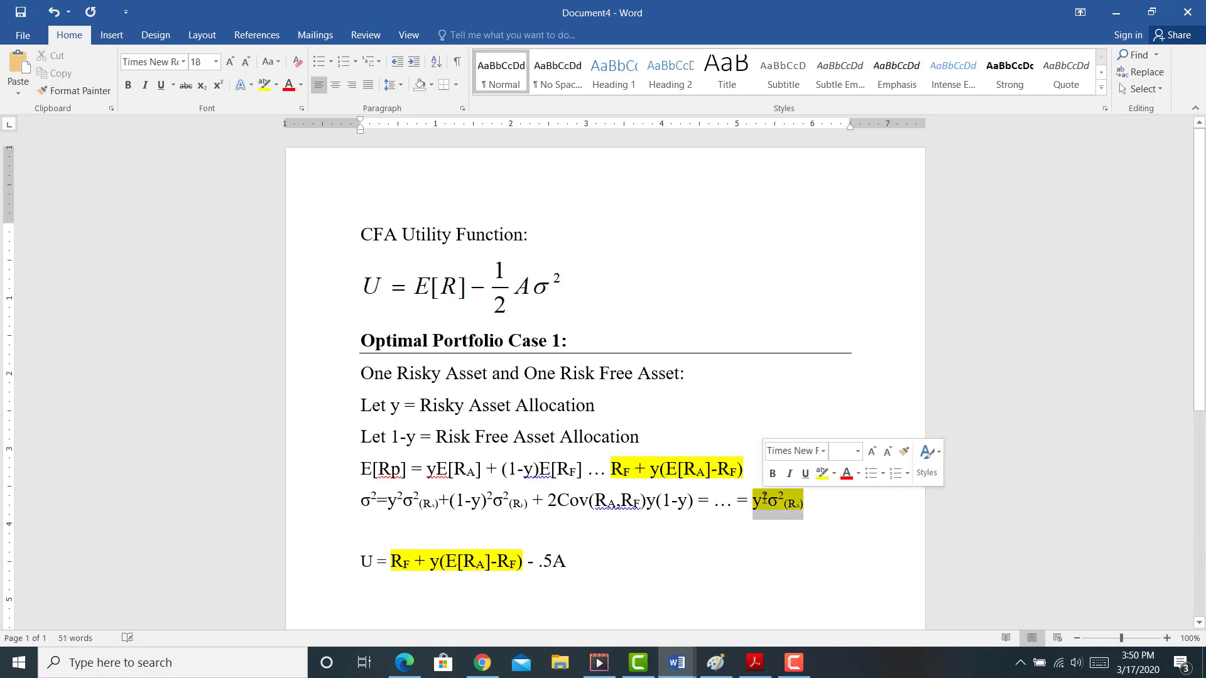
pyautogui.click(581, 561)
pyautogui.hotkey('ctrl', 'v')
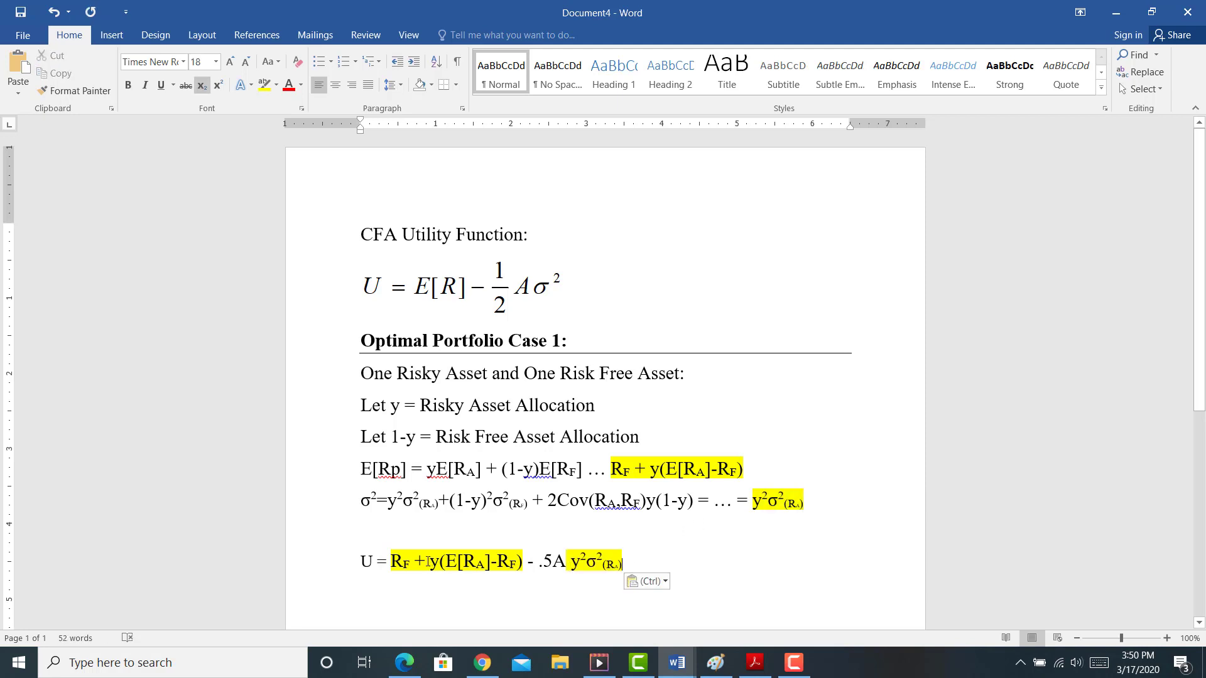